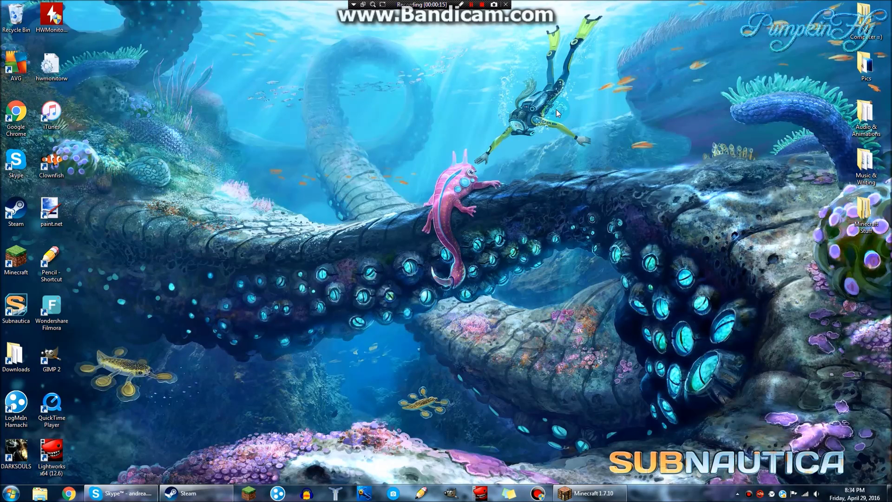
# Step: Run %appdata% from the Run dialog to open the Roaming AppData folder
pyautogui.press('super+r')
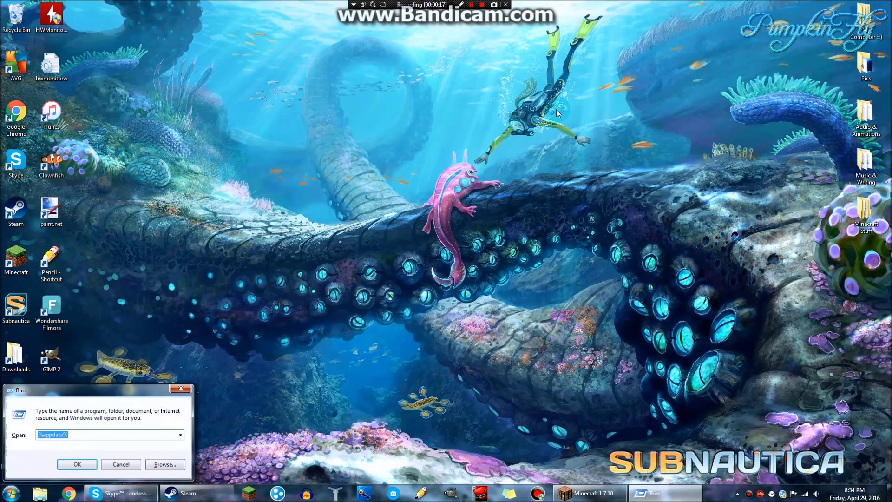
pyautogui.press('BackSpace')
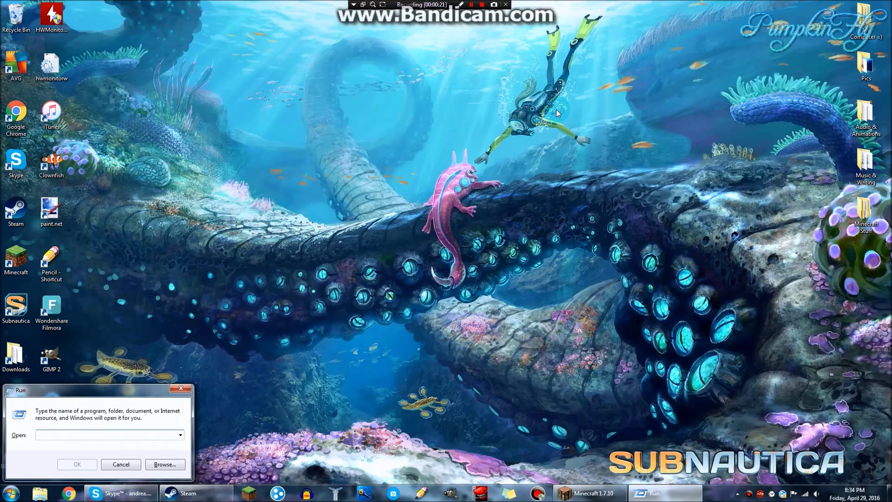
pyautogui.write('%appdata')
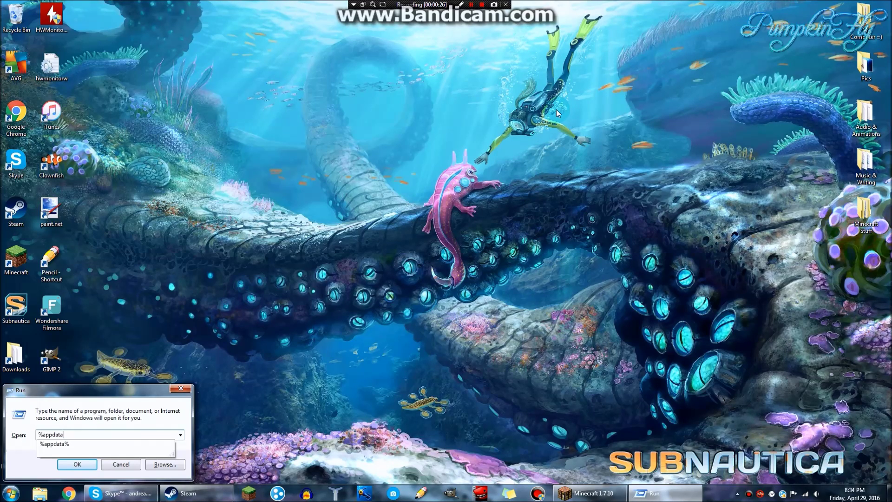
pyautogui.write('%')
pyautogui.press('Return')
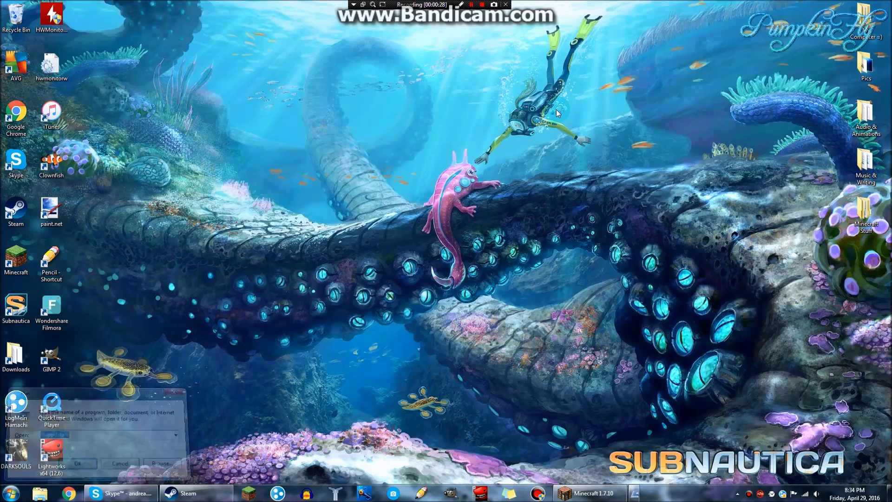
# Step: Browse .minecraft > config > CustomSpawner > overworld > Creatures and open MoCreatures.cfg in Notepad
pyautogui.click(535, 124)
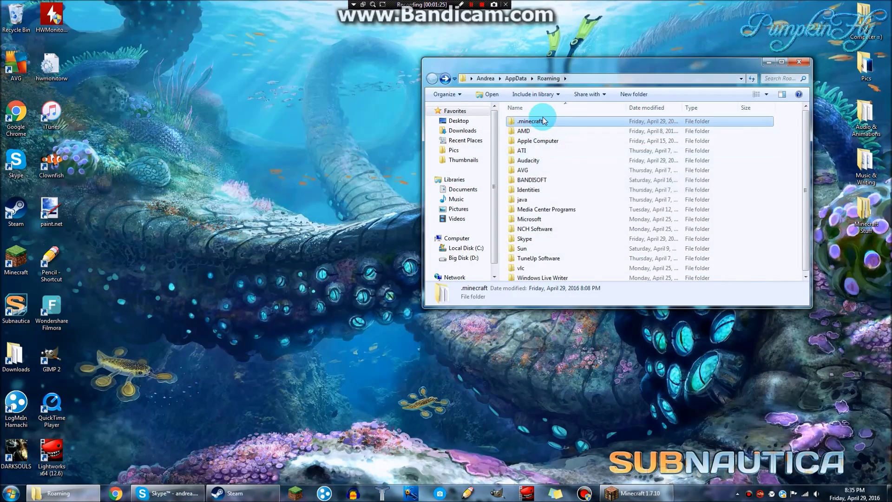
pyautogui.doubleClick(541, 122)
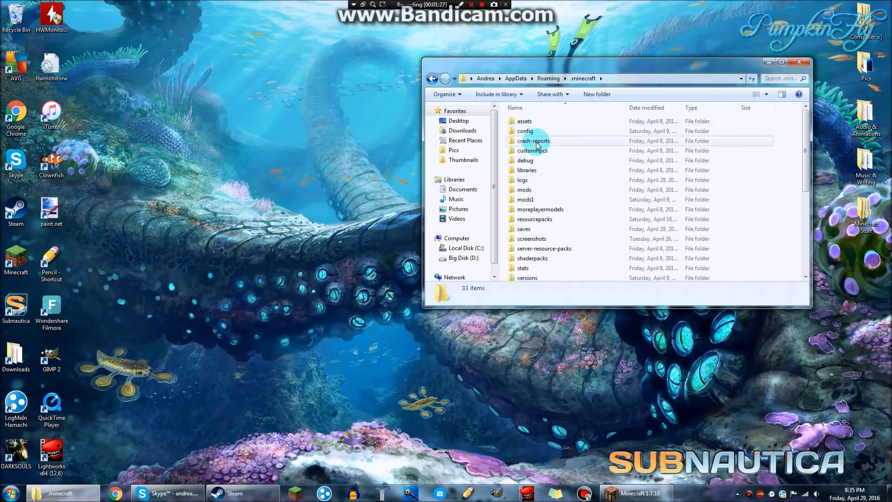
pyautogui.doubleClick(531, 132)
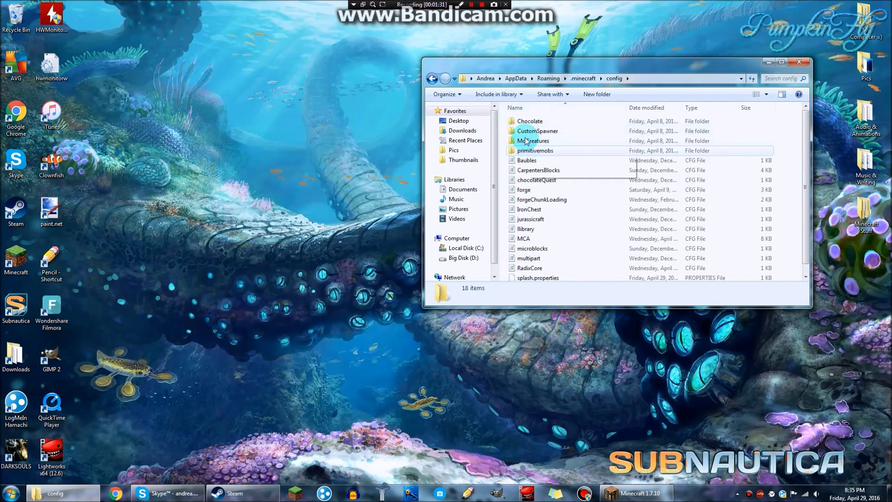
pyautogui.click(535, 132)
pyautogui.doubleClick(535, 133)
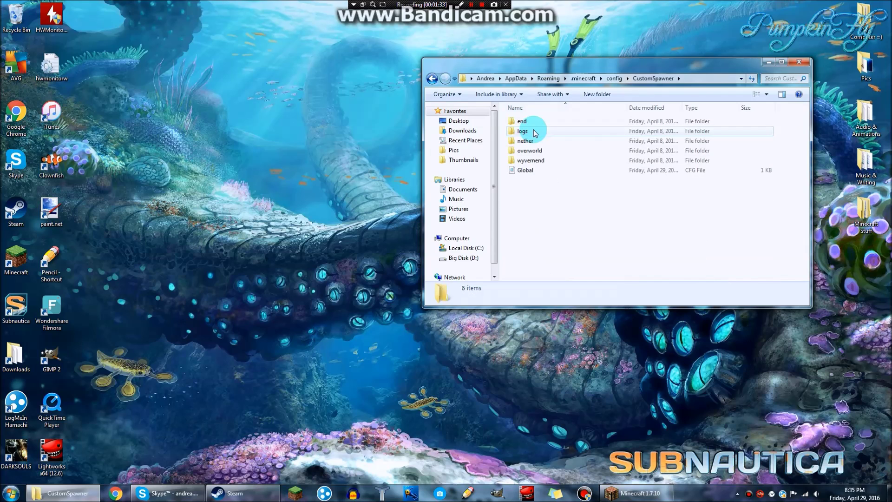
pyautogui.click(530, 151)
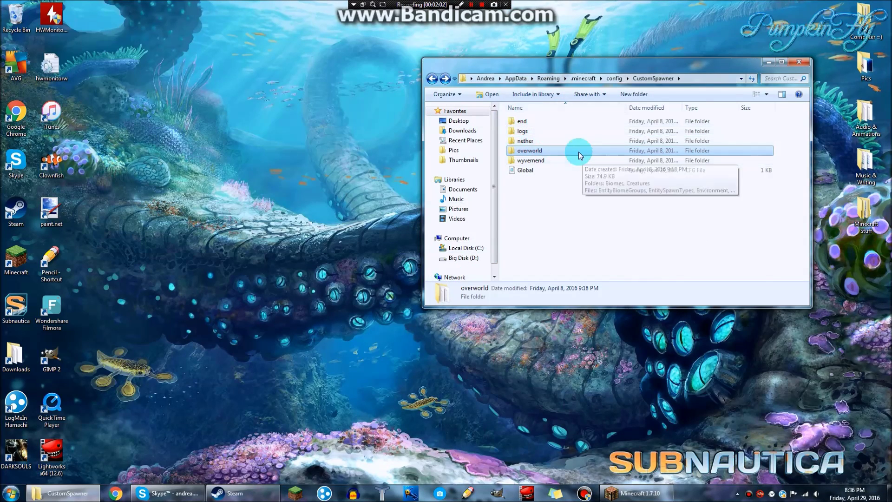
pyautogui.doubleClick(544, 151)
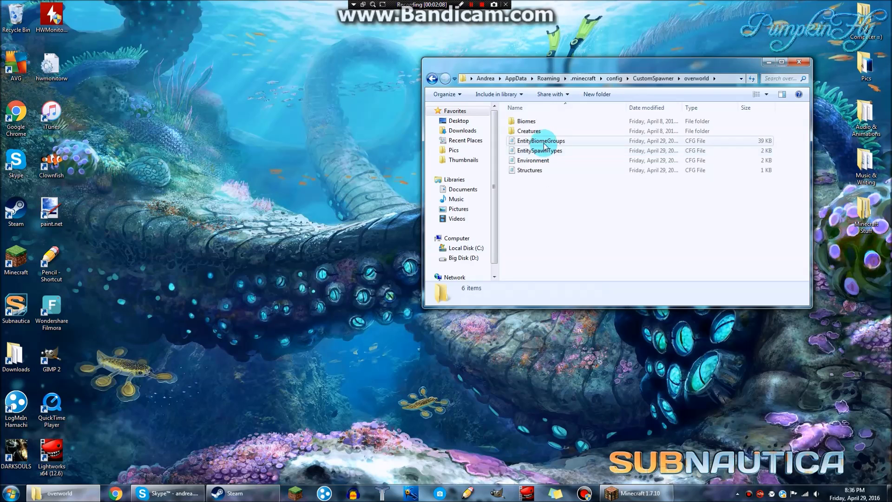
pyautogui.doubleClick(522, 132)
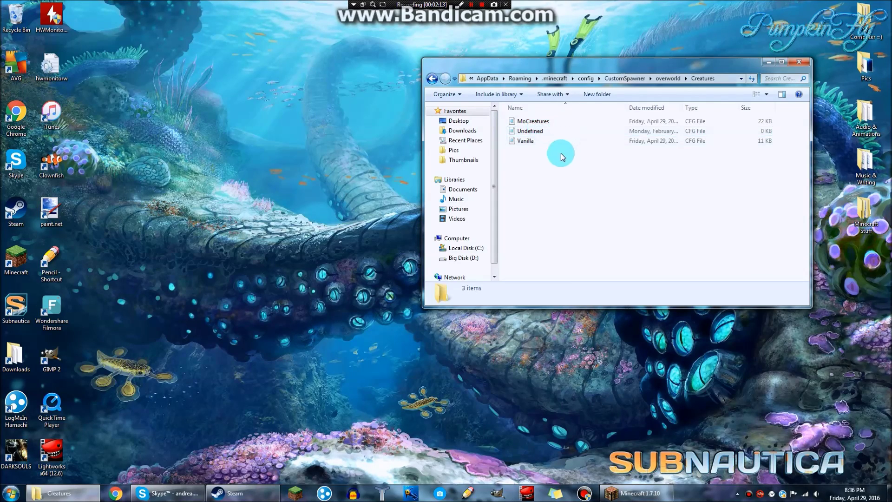
pyautogui.doubleClick(553, 121)
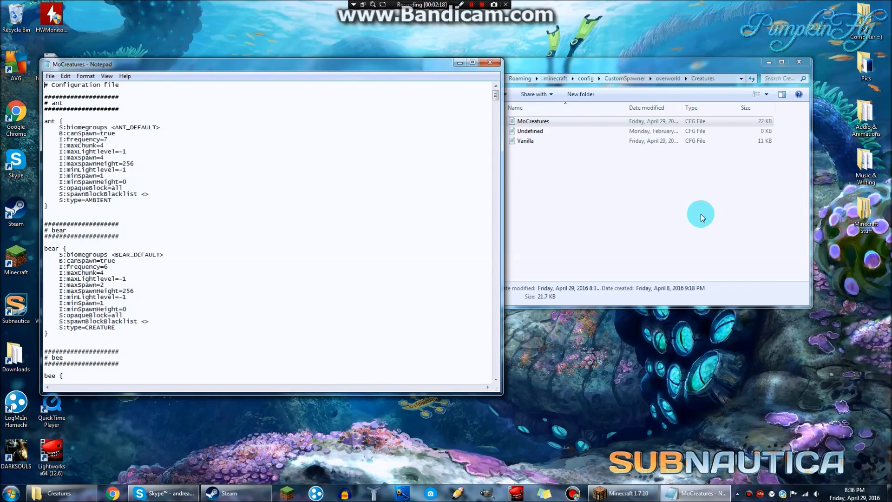
# Step: Scroll MoCreatures.cfg to the komododragon entry (frequency 8), then resume the Minecraft 1.7.10 game
pyautogui.click(573, 122)
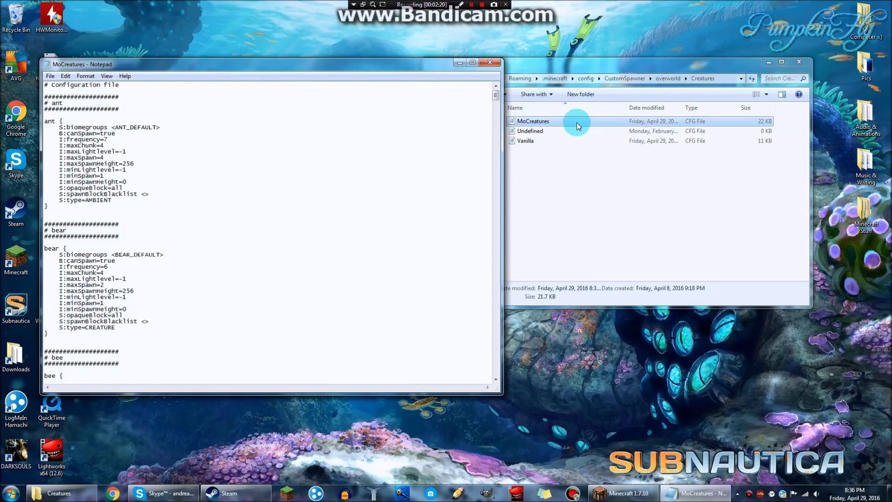
pyautogui.doubleClick(576, 123)
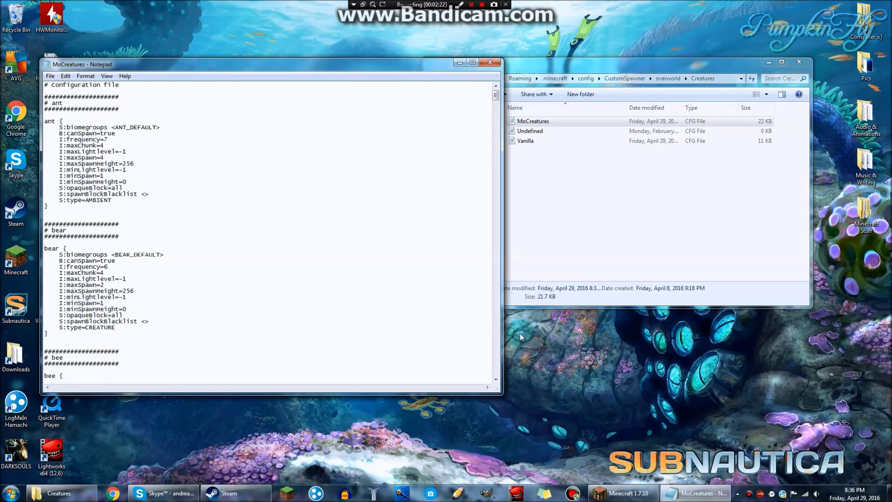
pyautogui.click(762, 274)
pyautogui.click(635, 226)
pyautogui.scroll(-9, 279, 195)
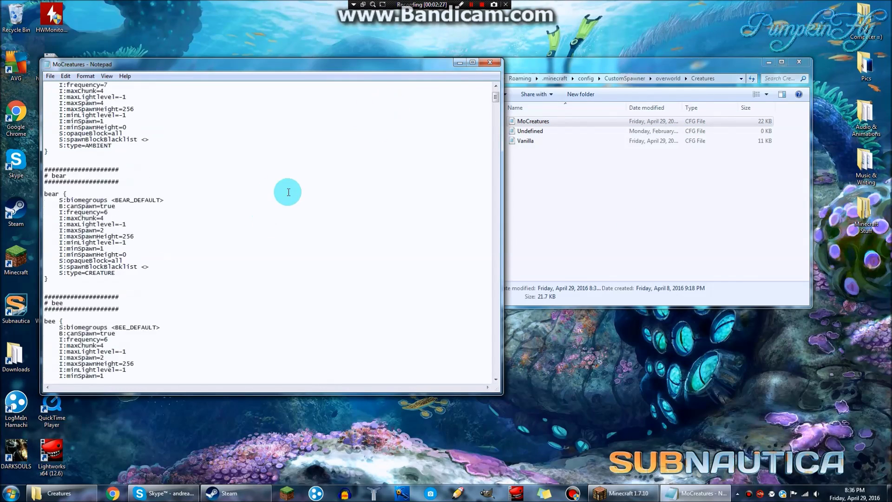
pyautogui.scroll(-20, 296, 185)
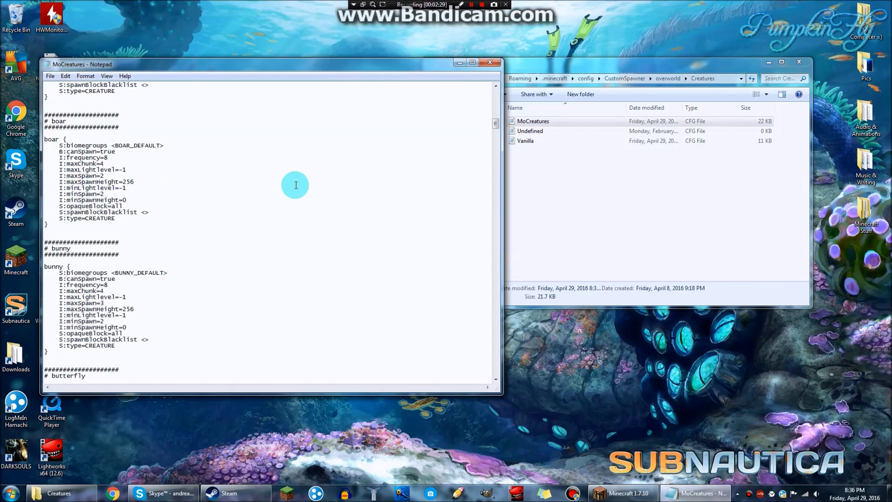
pyautogui.scroll(-20, 296, 186)
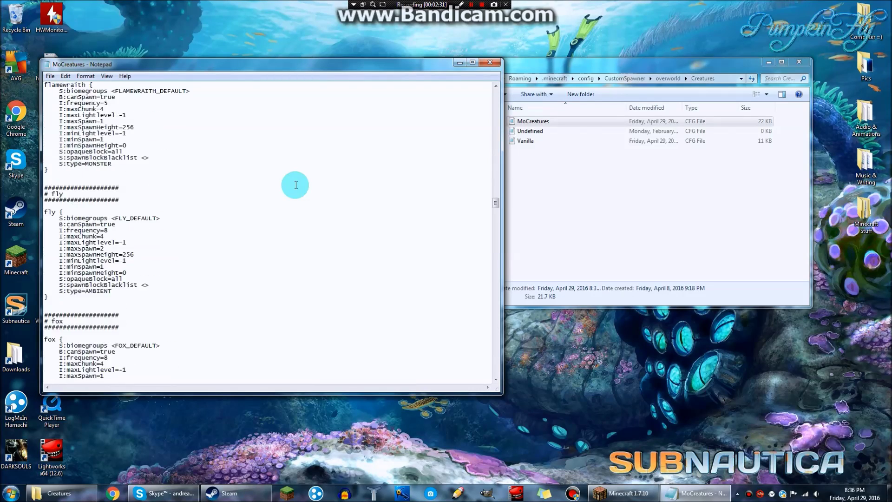
pyautogui.scroll(-20, 296, 185)
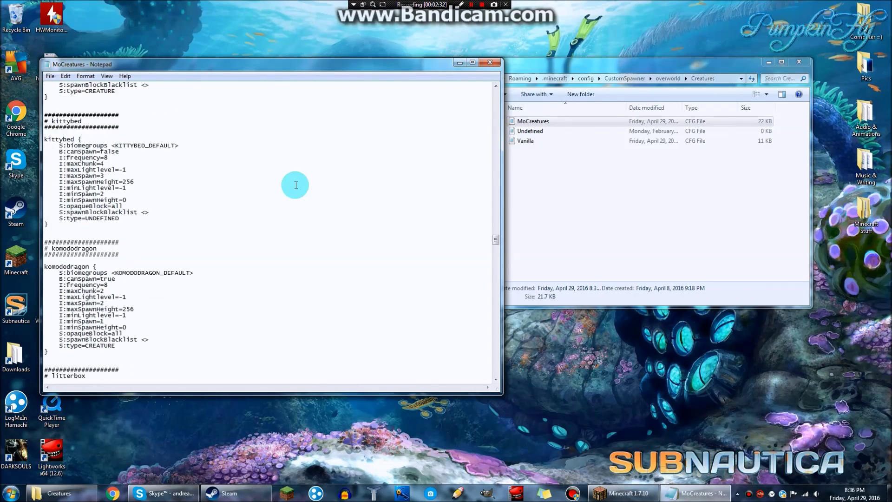
pyautogui.scroll(4, 295, 185)
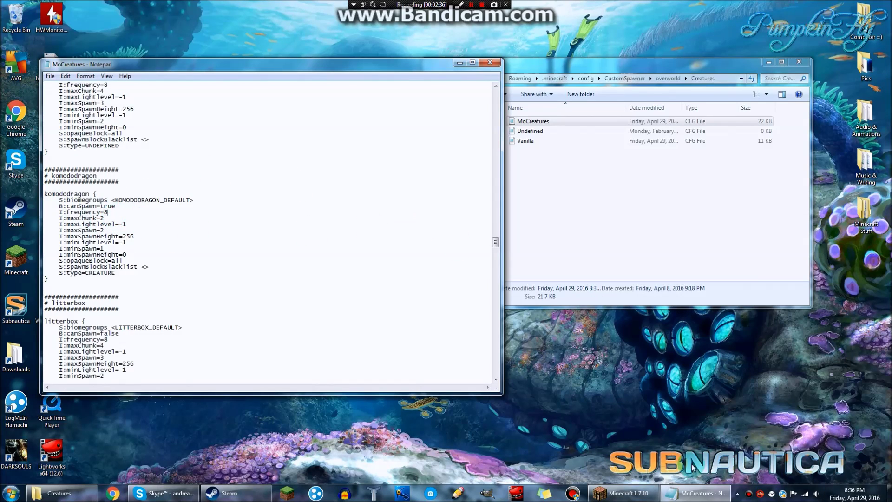
pyautogui.click(622, 493)
pyautogui.press('Escape')
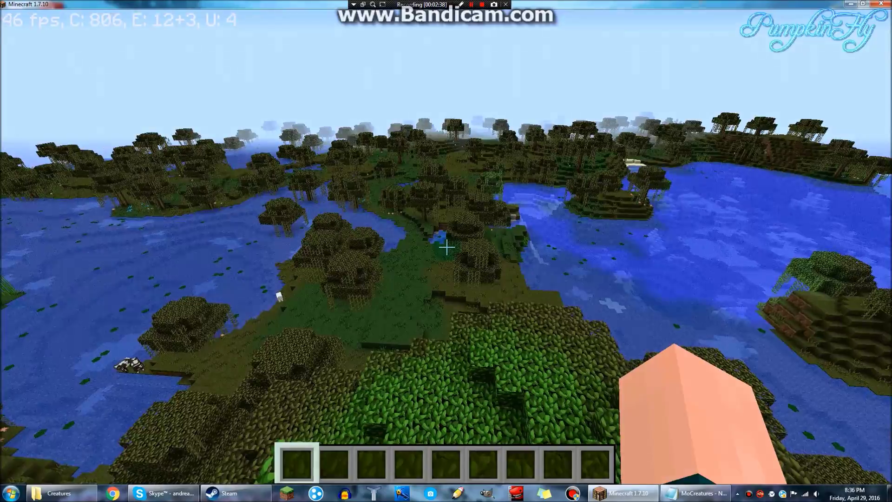
# Step: Fly across the swamp toward the lake and mountain, noting which creatures have spawned
pyautogui.press('w')
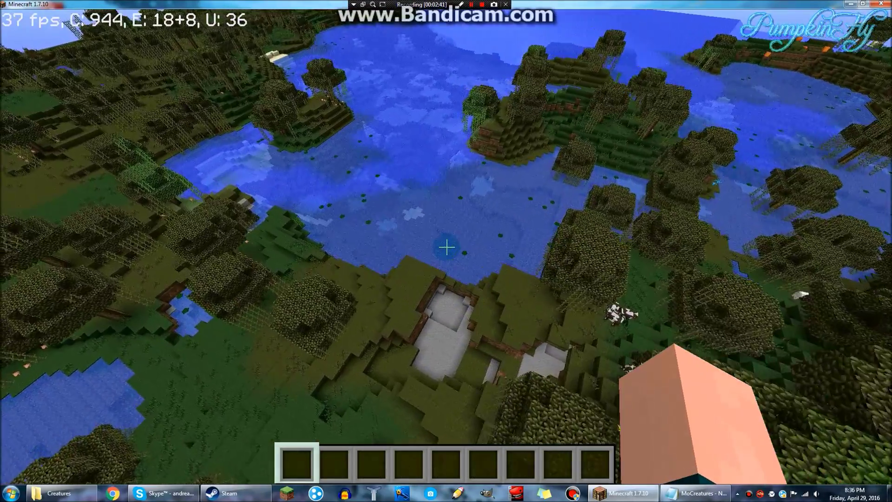
pyautogui.moveTo(446, 247)
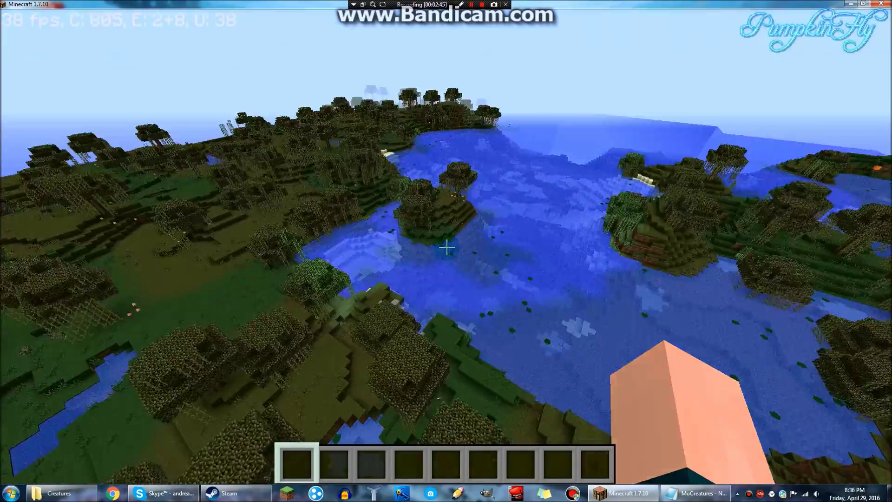
pyautogui.press('w')
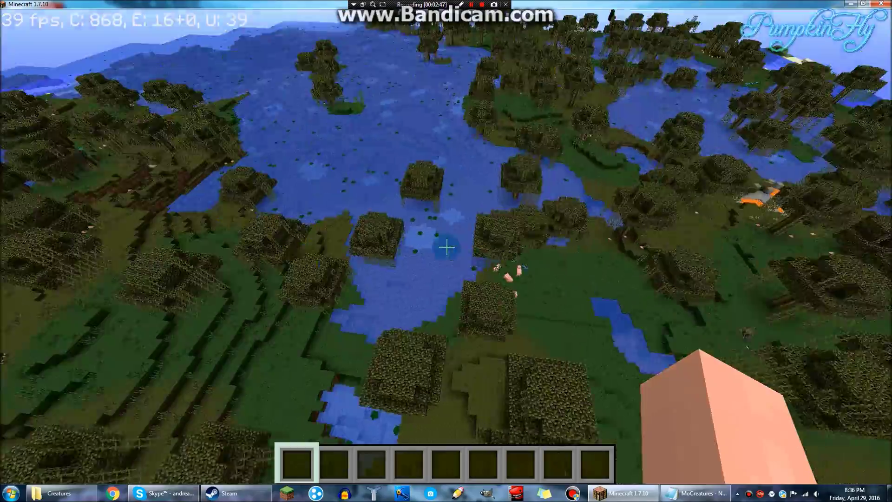
pyautogui.press('w')
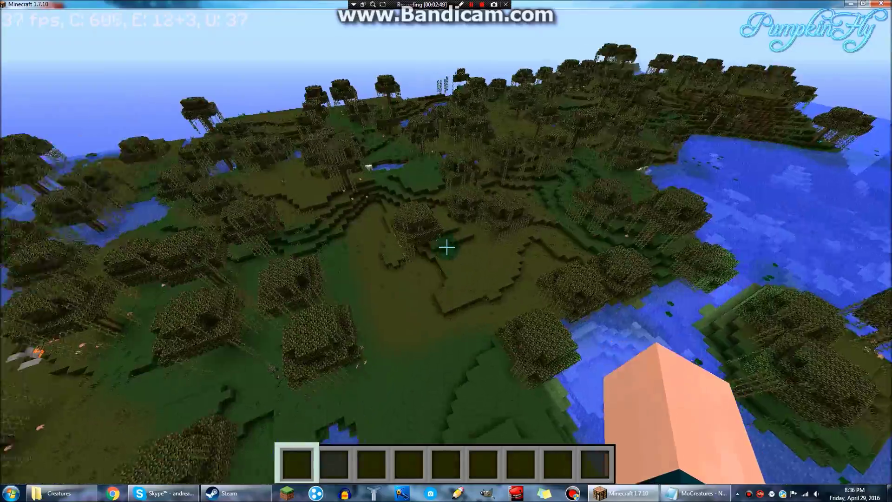
pyautogui.press('w')
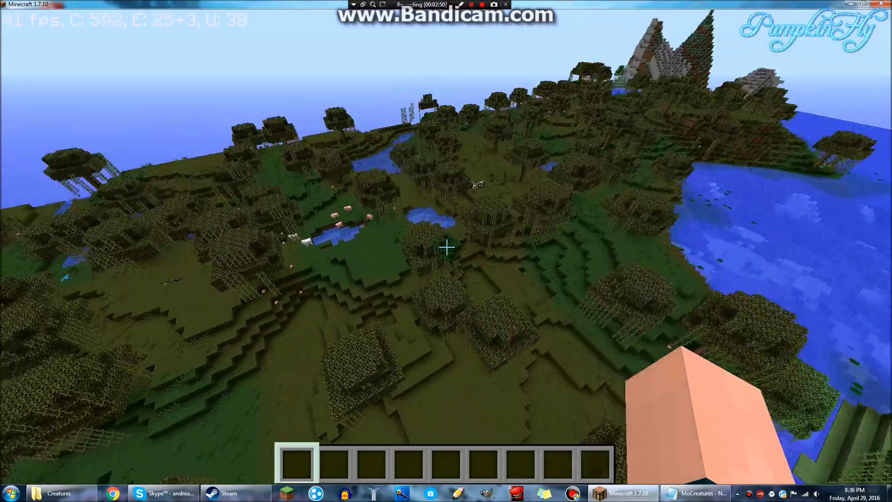
pyautogui.press('w')
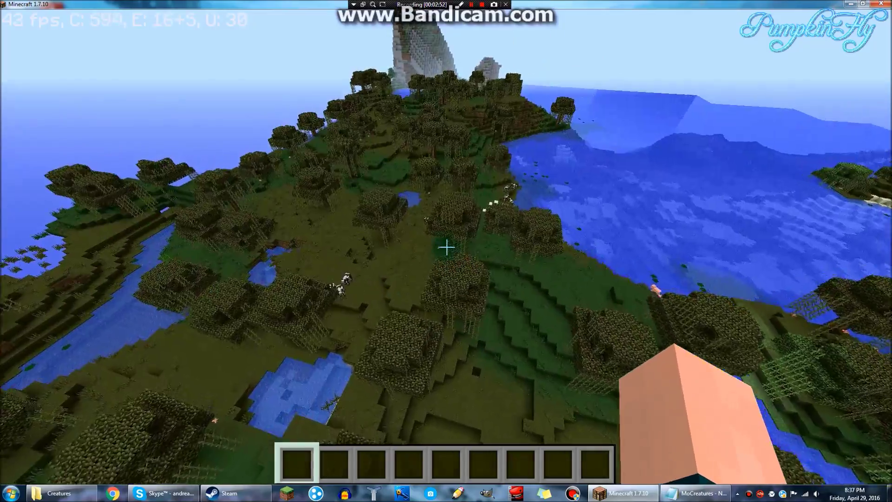
pyautogui.press('w')
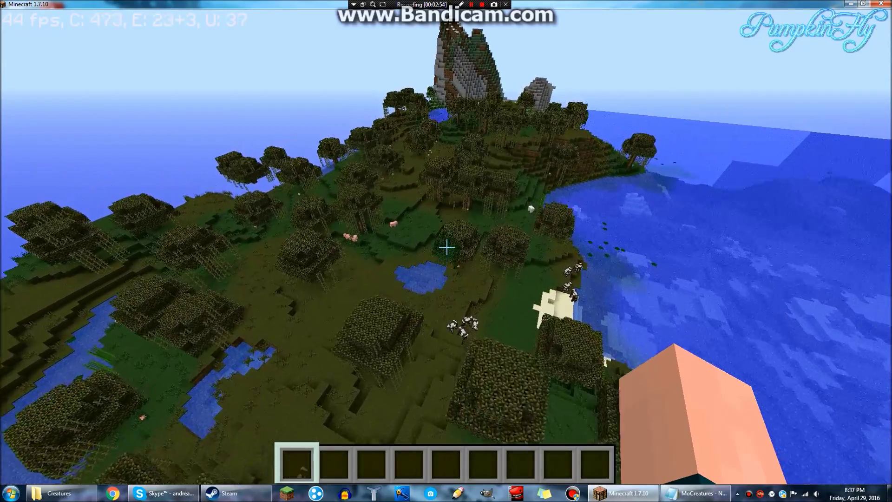
pyautogui.press('w')
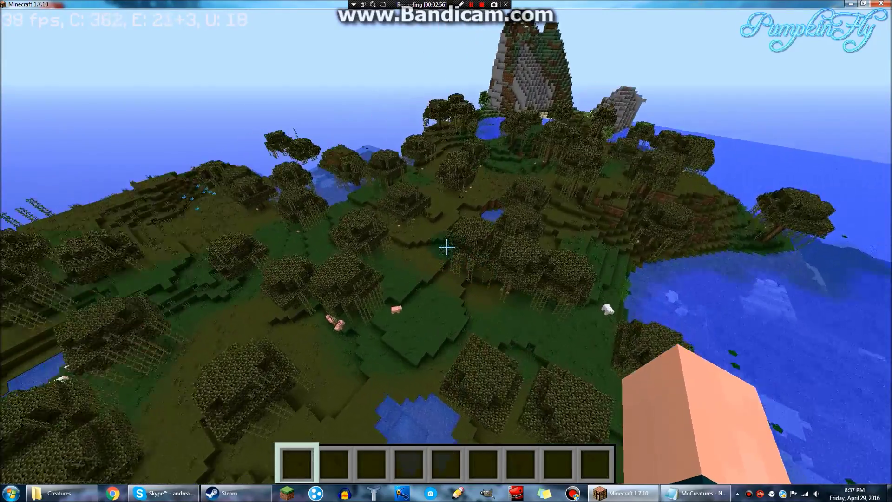
pyautogui.press('w')
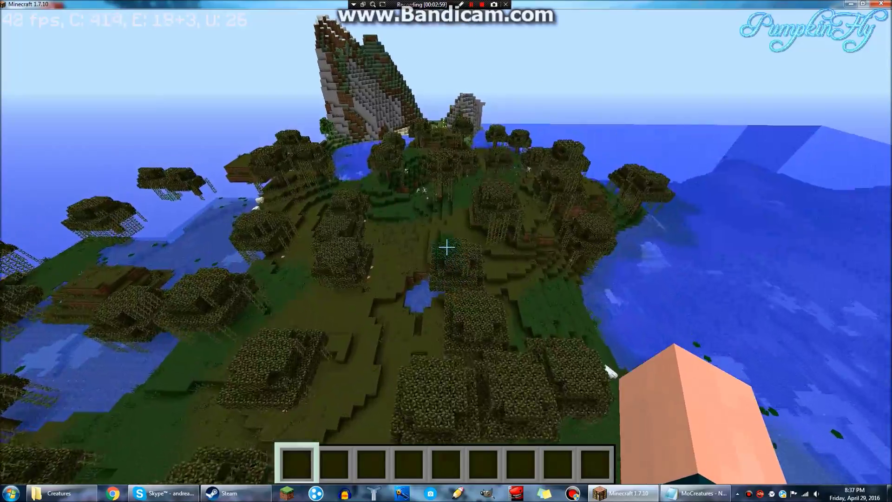
pyautogui.press('w')
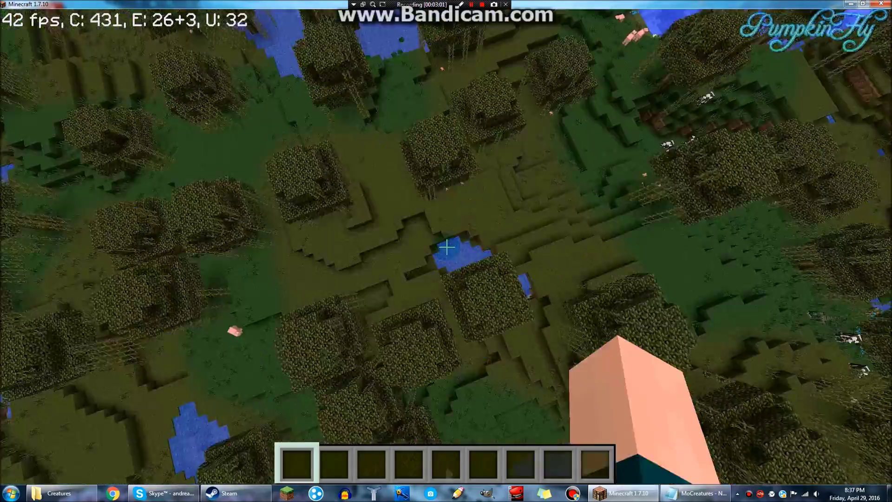
pyautogui.press('w')
pyautogui.press('w')
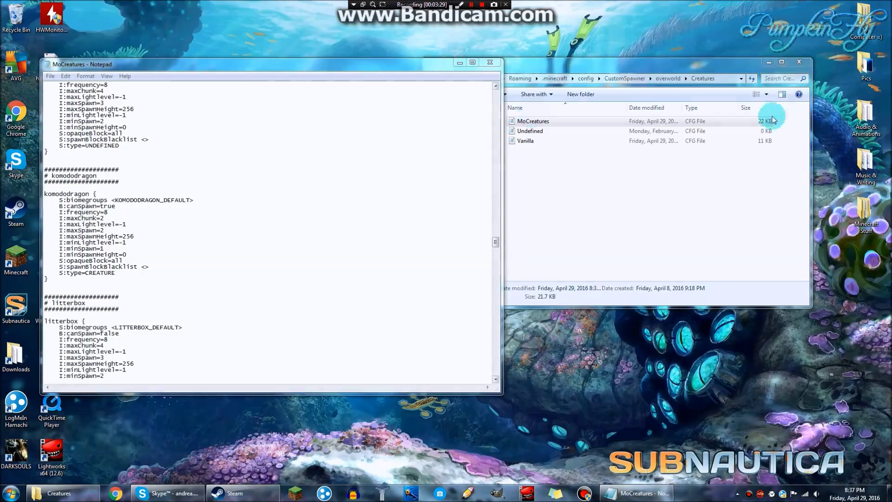
# Step: Change the komododragon frequency from 8 to 20 and save MoCreatures.cfg
pyautogui.click(121, 211)
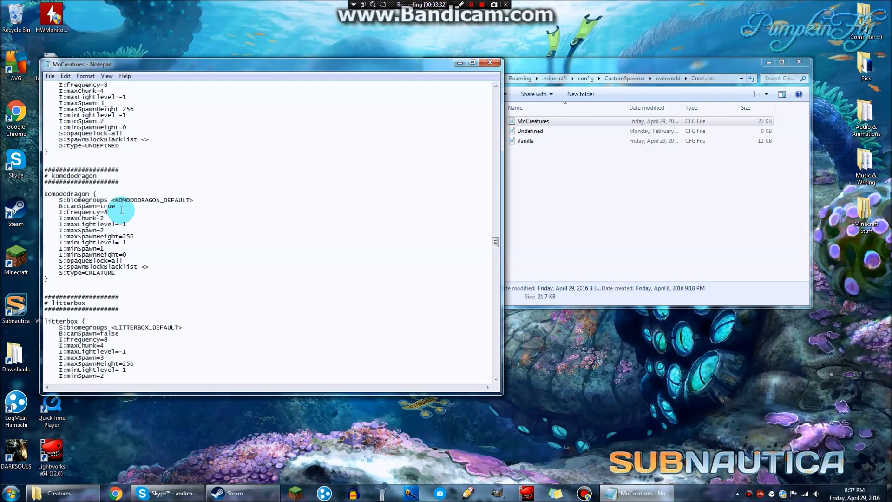
pyautogui.moveTo(54, 215); pyautogui.dragTo(116, 212)
pyautogui.write('20')
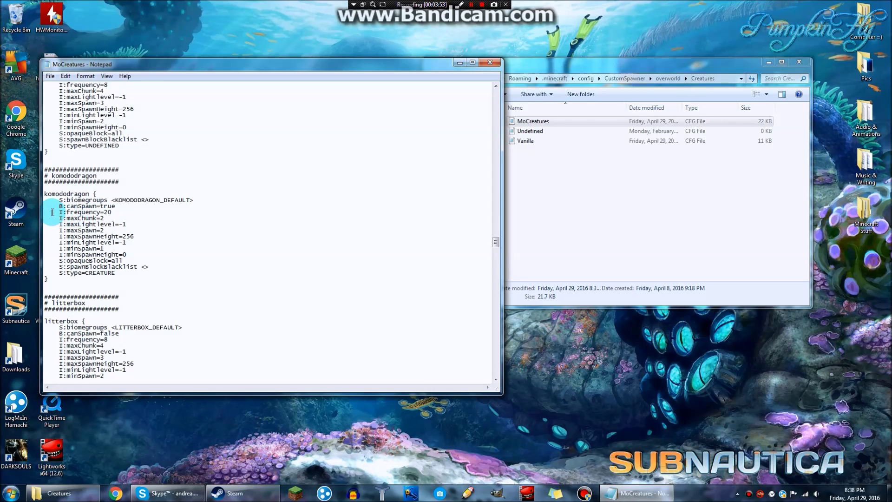
pyautogui.click(49, 74)
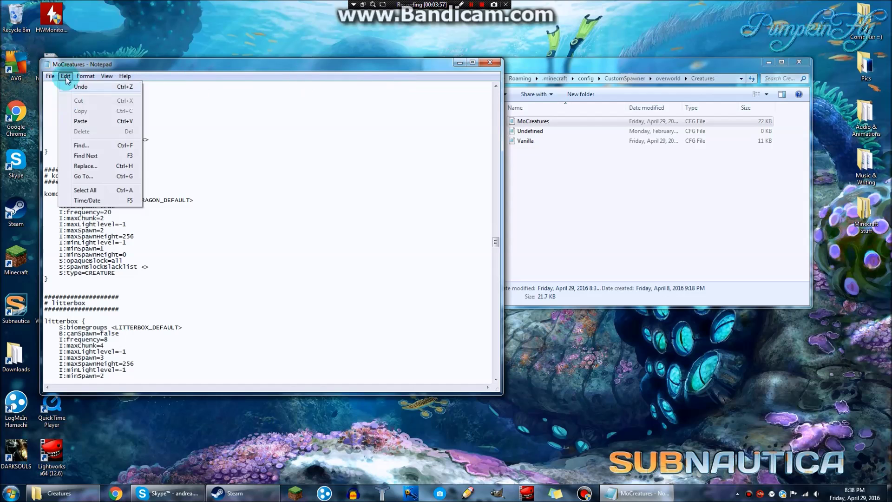
pyautogui.moveTo(51, 76)
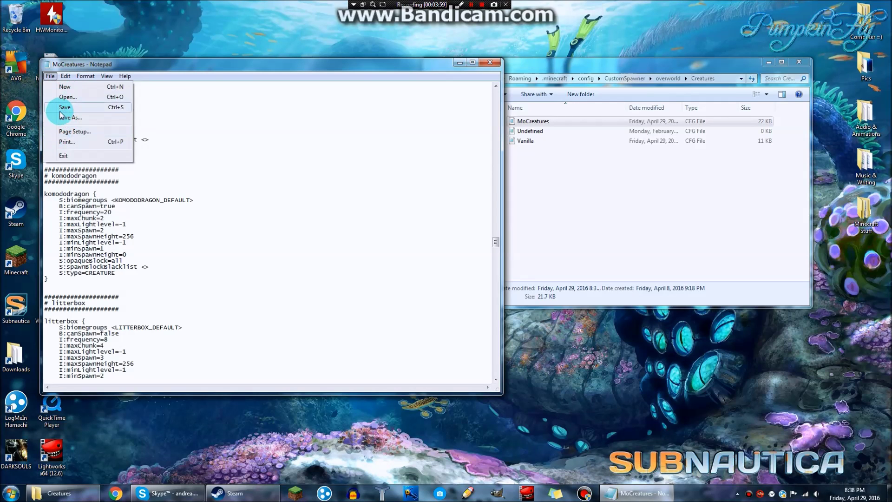
pyautogui.click(58, 107)
# Step: Close Notepad and the Creatures folder, then relaunch Minecraft
pyautogui.click(489, 63)
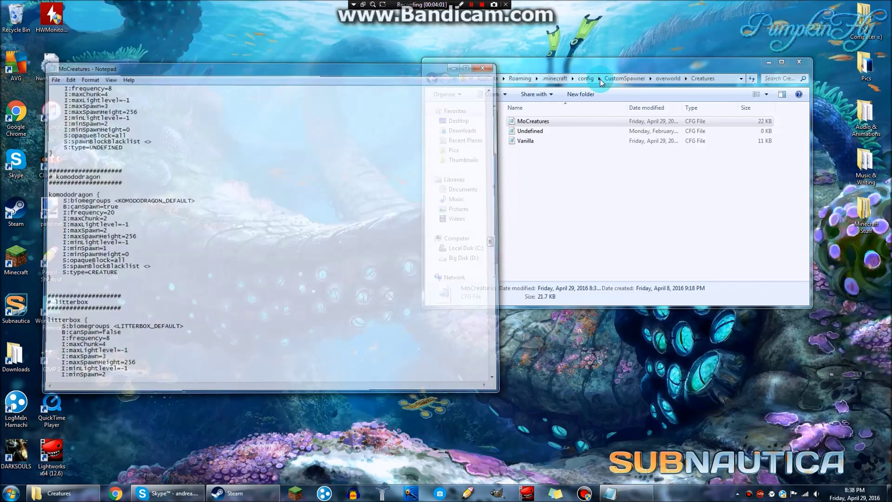
pyautogui.click(799, 62)
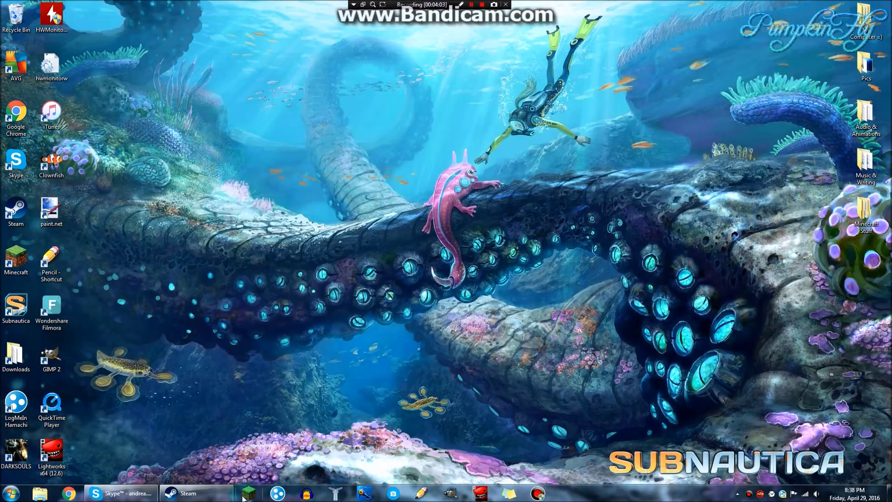
pyautogui.click(250, 493)
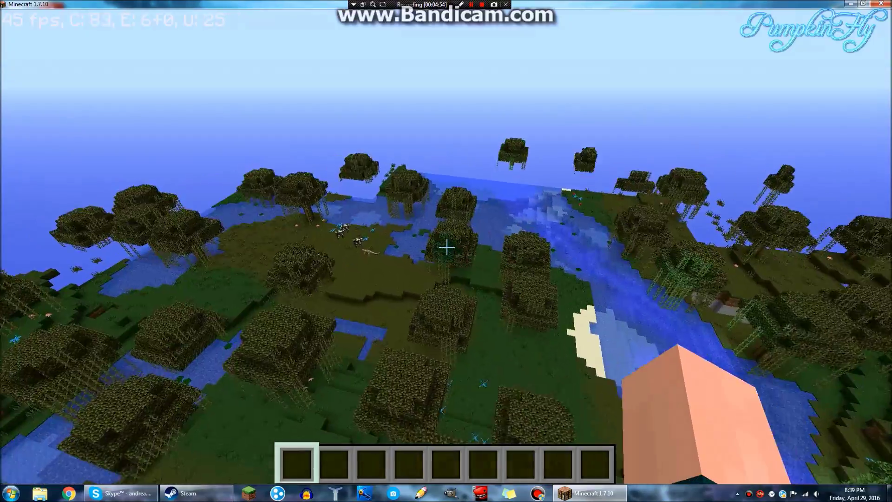
# Step: Hit a creature on the swamp ground to check whether it is a komodo dragon
pyautogui.click(446, 247)
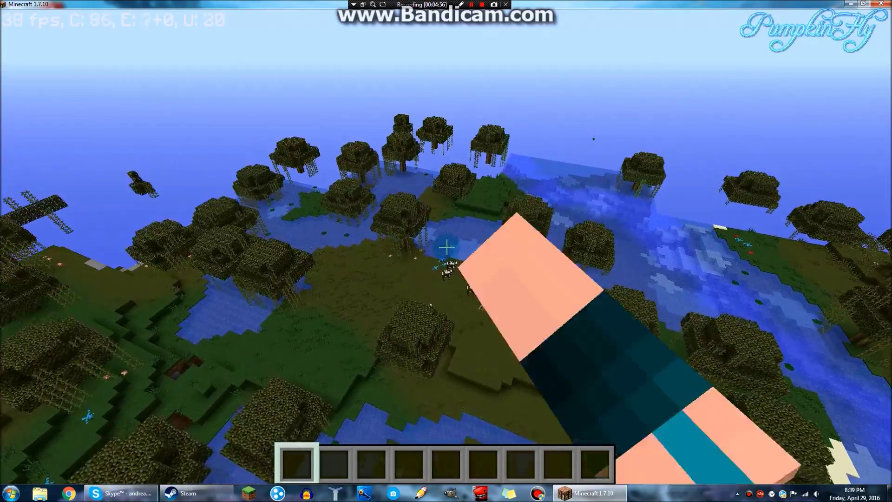